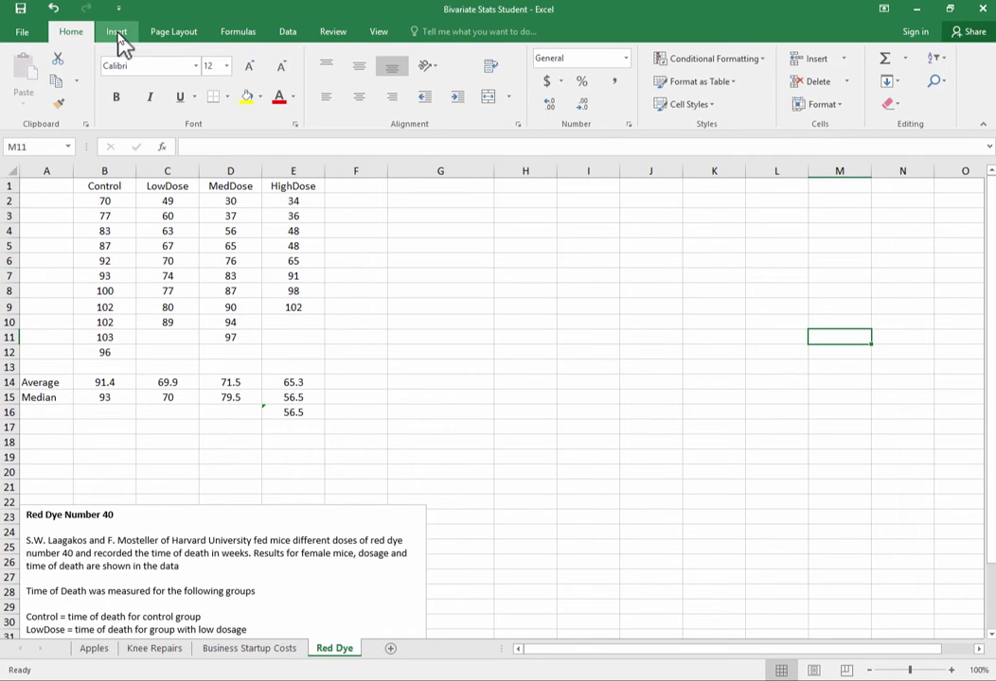
- Insert a box-and-whisker chart of B1:E12, apply the fifth chart style, and enlarge it
left_click(117, 34)
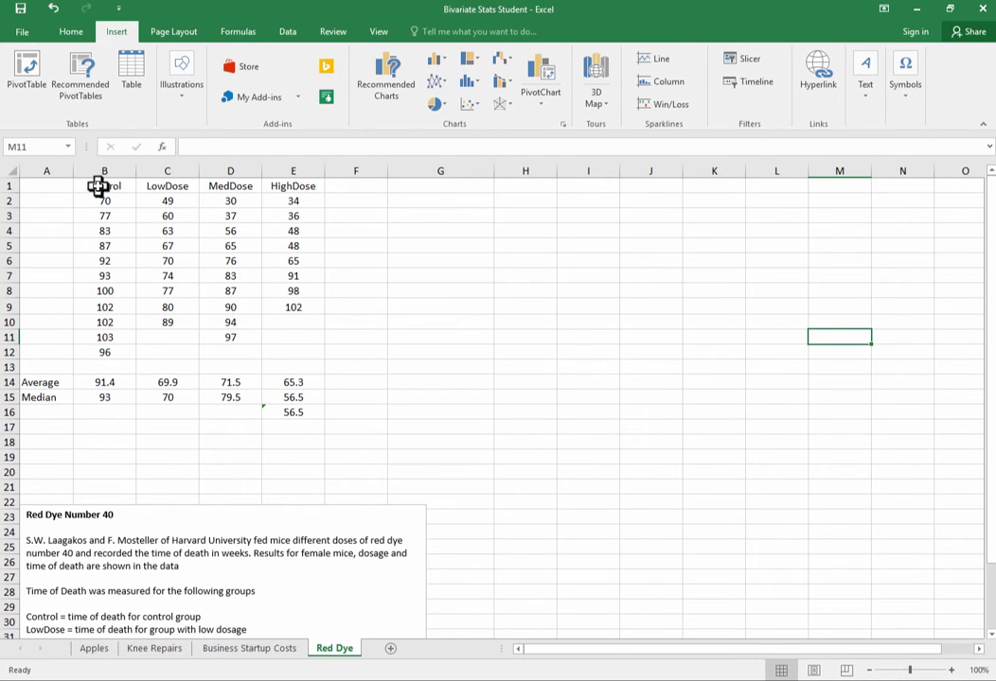
left_click_drag(98, 186, 278, 354)
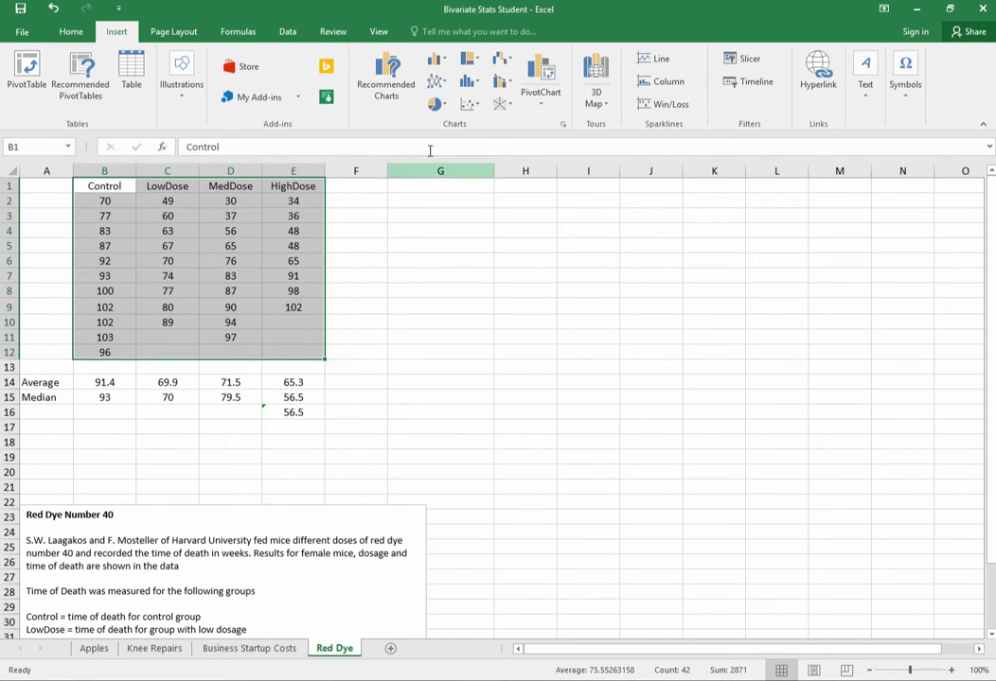
left_click(468, 83)
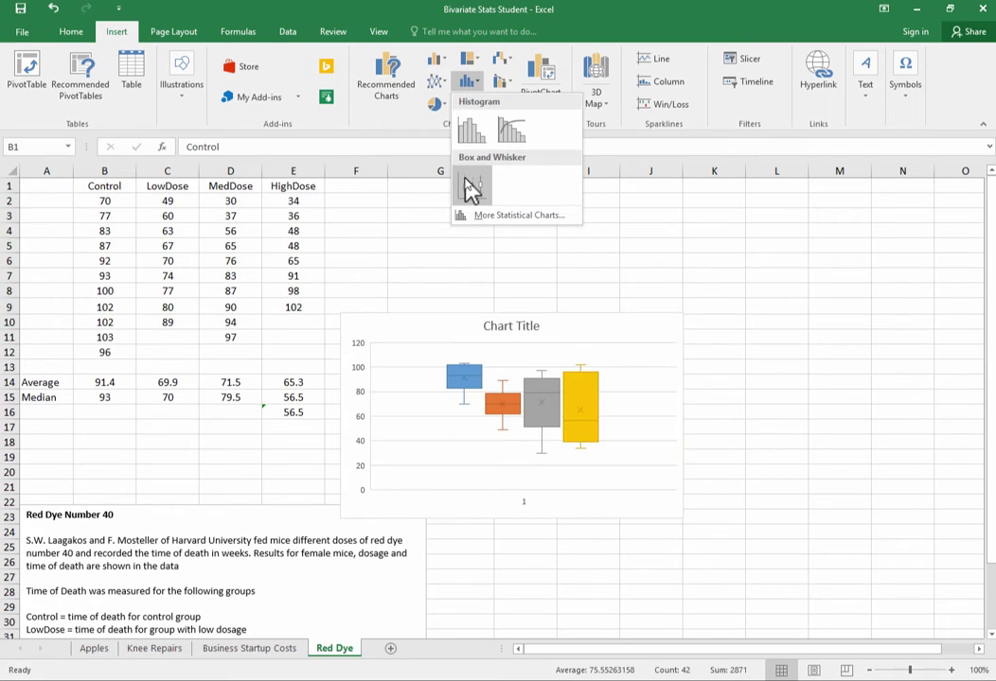
left_click(470, 187)
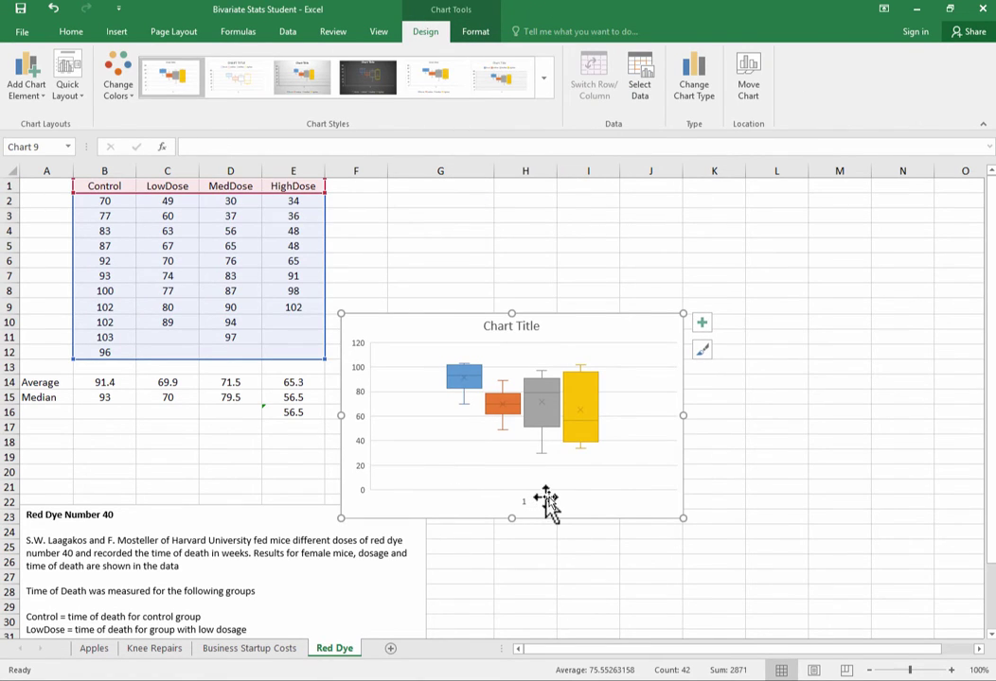
left_click(438, 82)
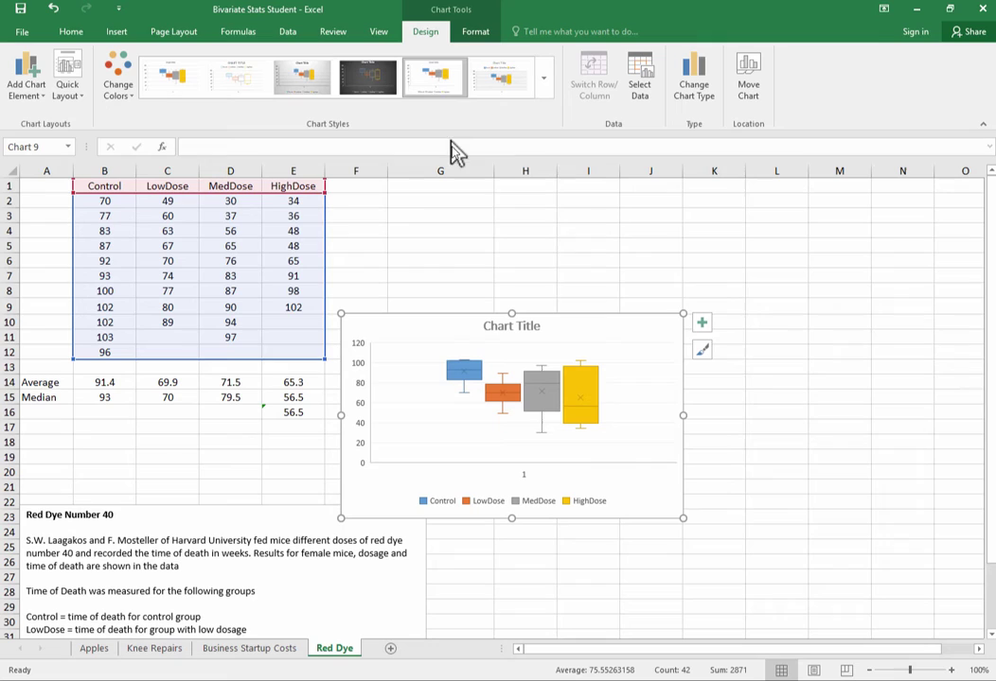
left_click_drag(683, 313, 817, 184)
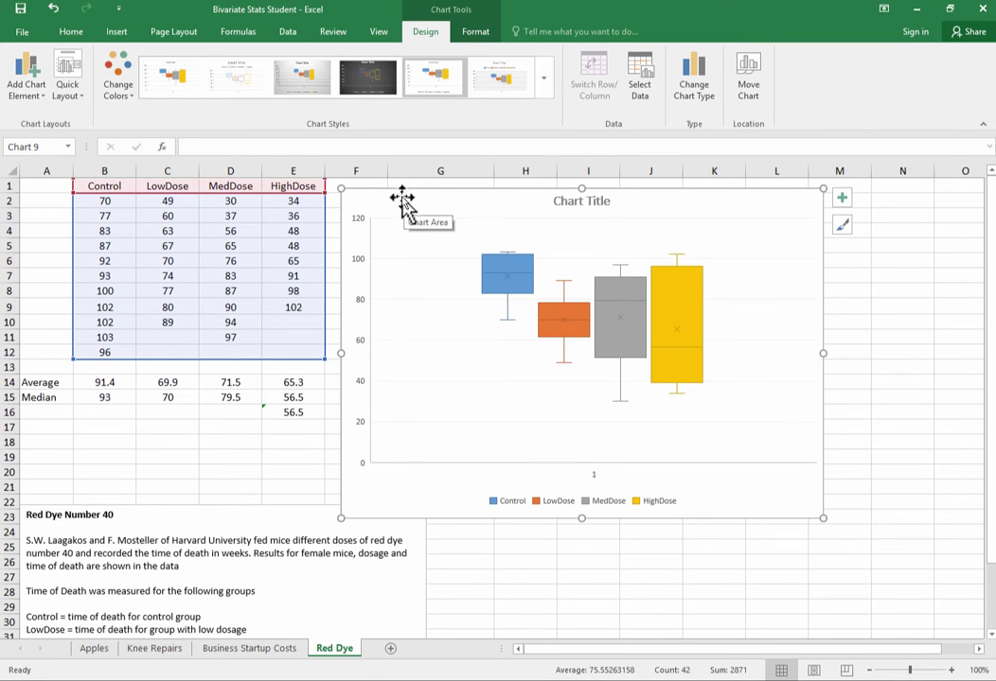
- Move the chart down to around rows 20–31, select G6, and open the Data Analysis tools
left_click_drag(402, 200, 560, 338)
mouse_move(709, 486)
left_mouse_down()
mouse_move(709, 574)
mouse_move(557, 452)
mouse_move(542, 481)
mouse_move(502, 473)
left_mouse_up()
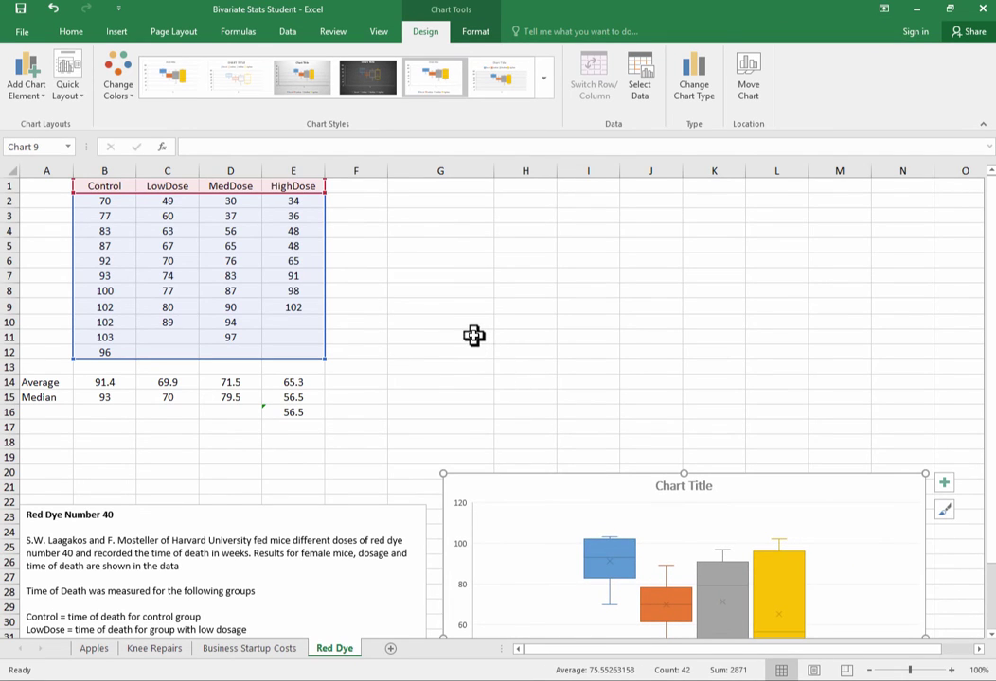
left_click(105, 187)
left_click(391, 255)
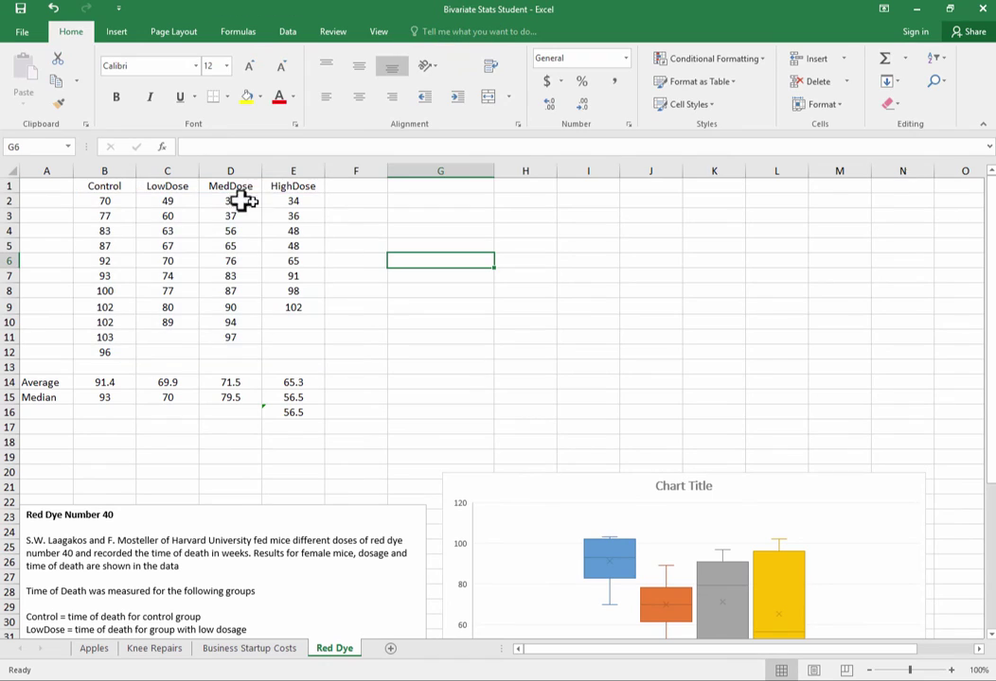
left_click(289, 38)
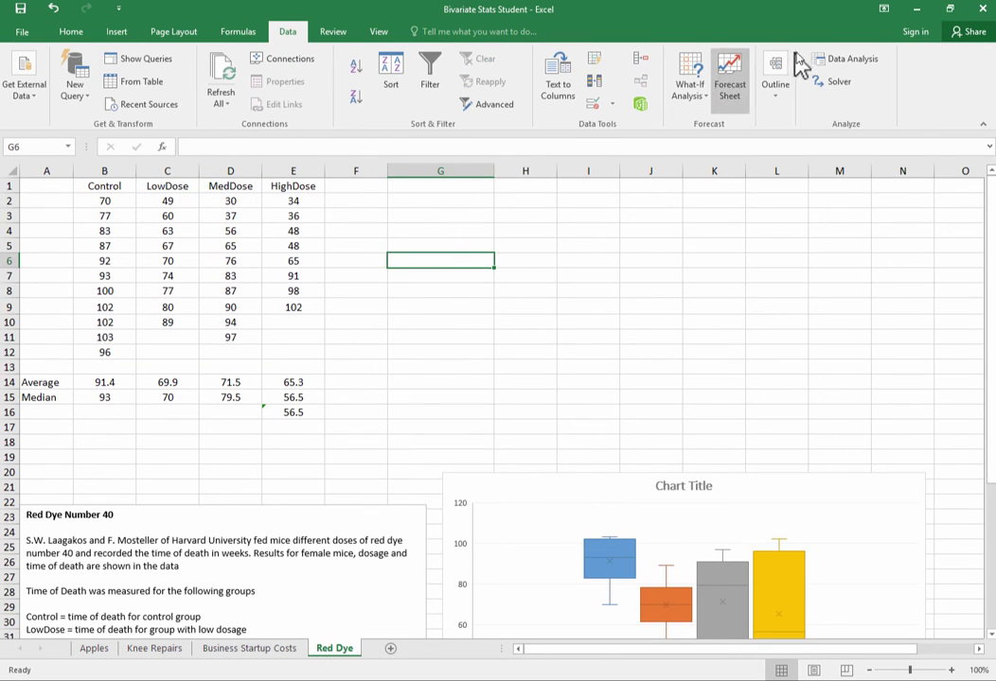
left_click(840, 66)
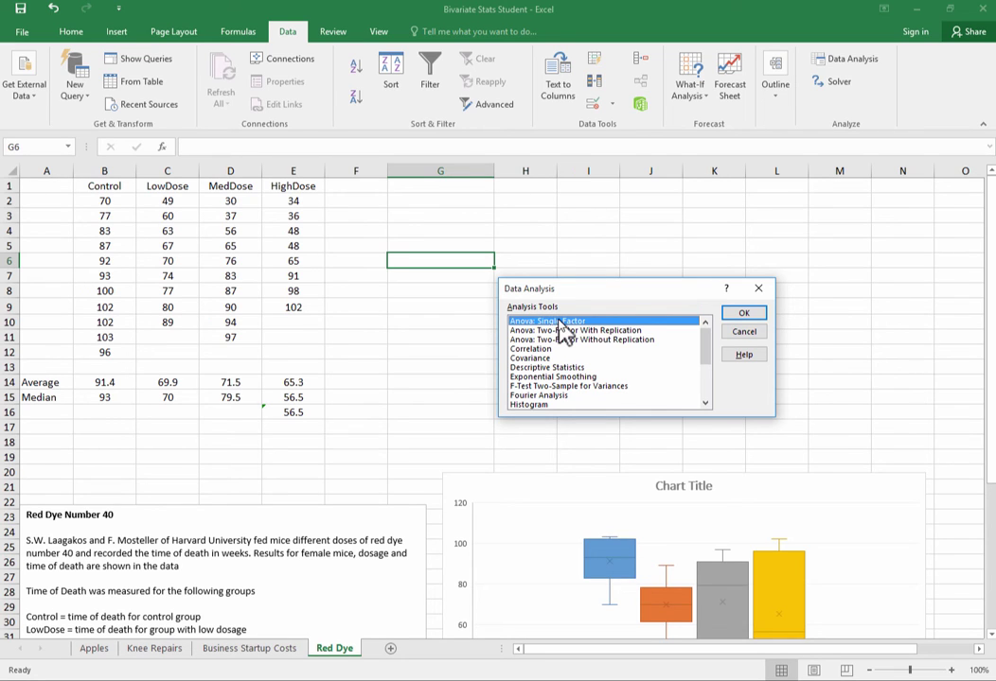
- Run Anova: Single Factor on input range $B$1:$E$12 with output at $G$1
left_click(743, 313)
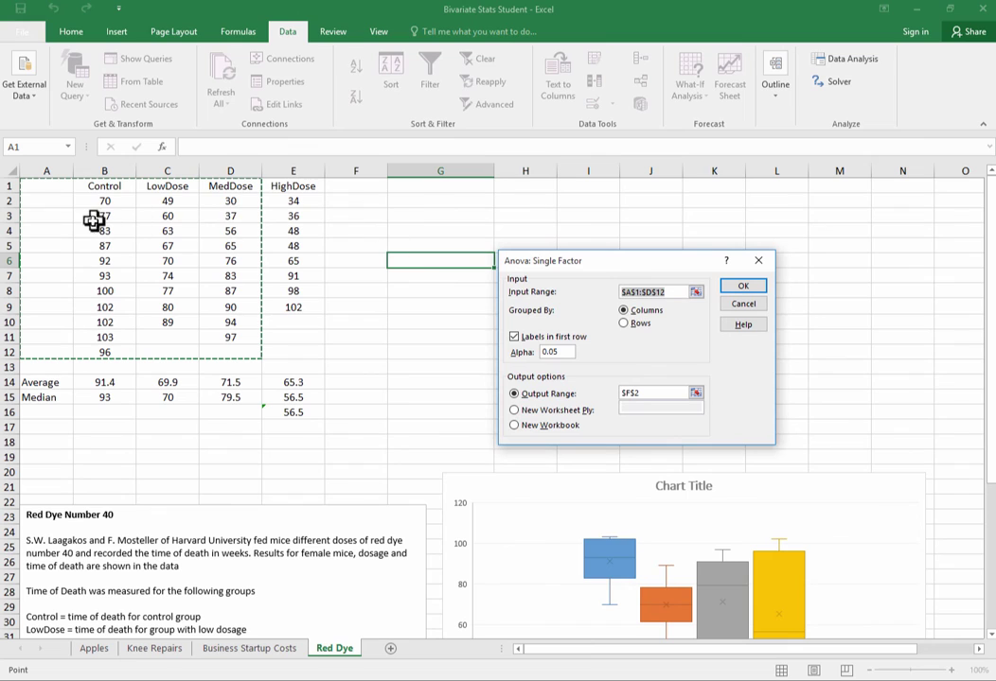
left_click(94, 189)
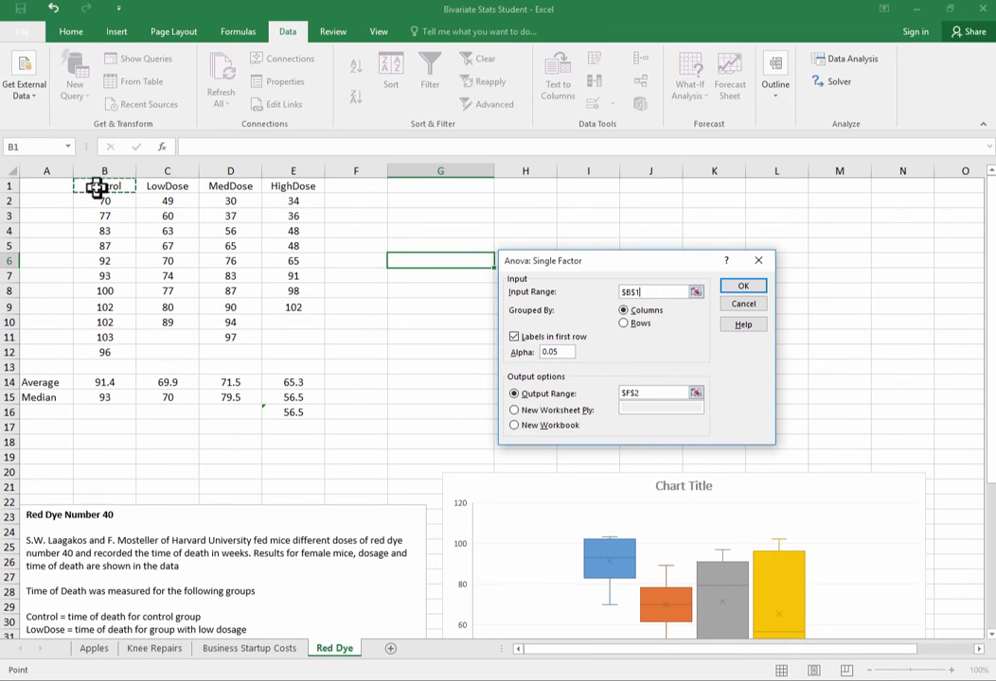
left_click_drag(98, 186, 284, 358)
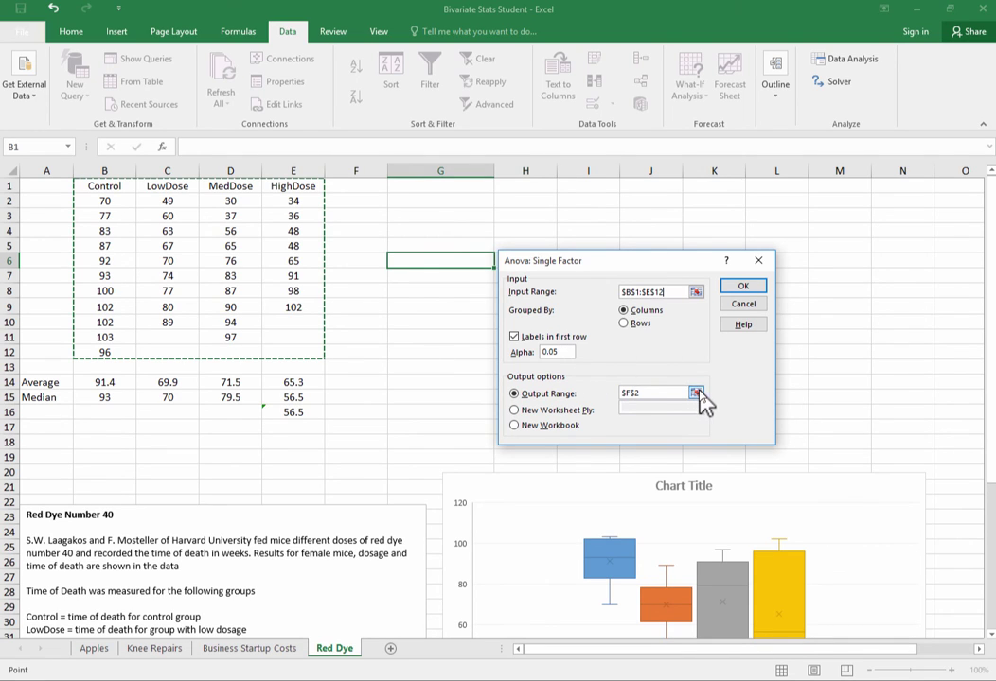
left_click(653, 399)
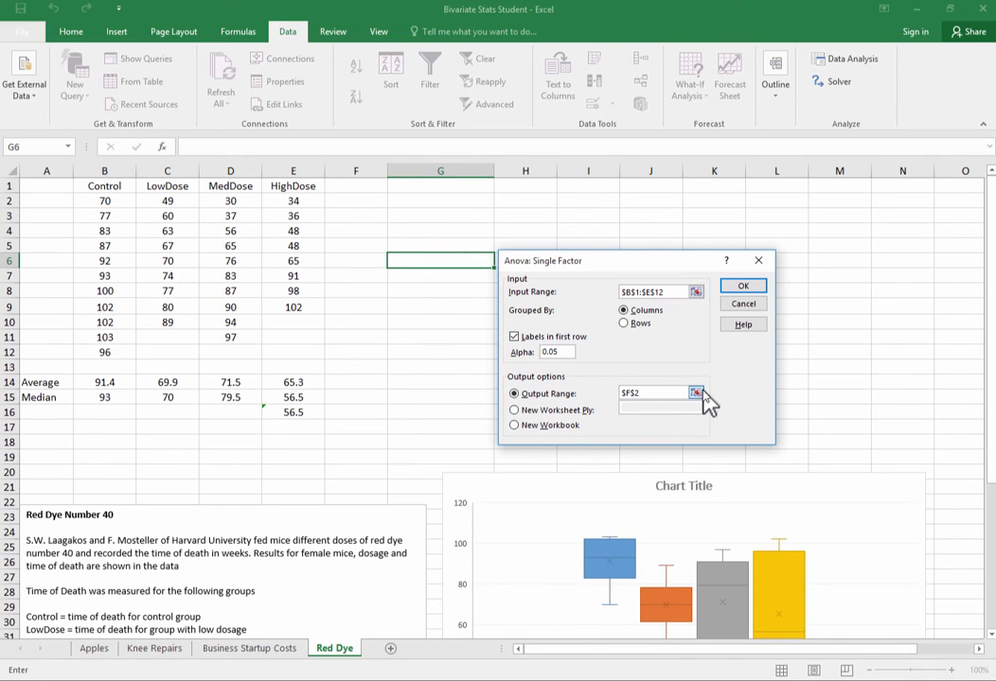
left_click(696, 393)
left_click(401, 186)
key("Home")
key("Delete")
key("Delete")
key("Delete")
key("Delete")
left_click(767, 281)
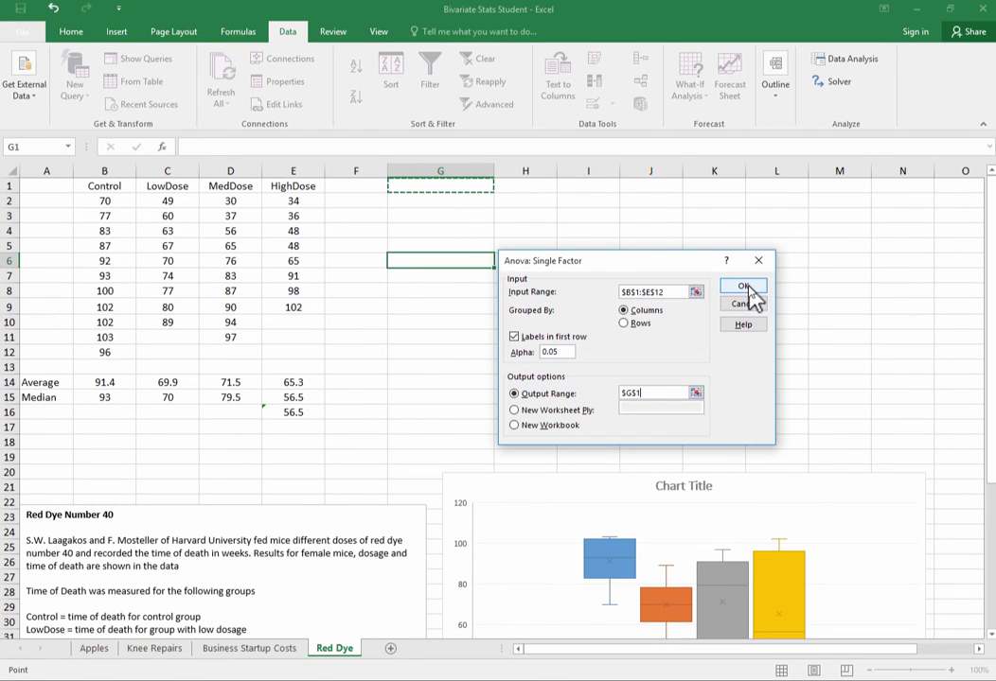
left_click(747, 286)
- Reduce the group averages in J5:J8 to one decimal place
left_click(778, 292)
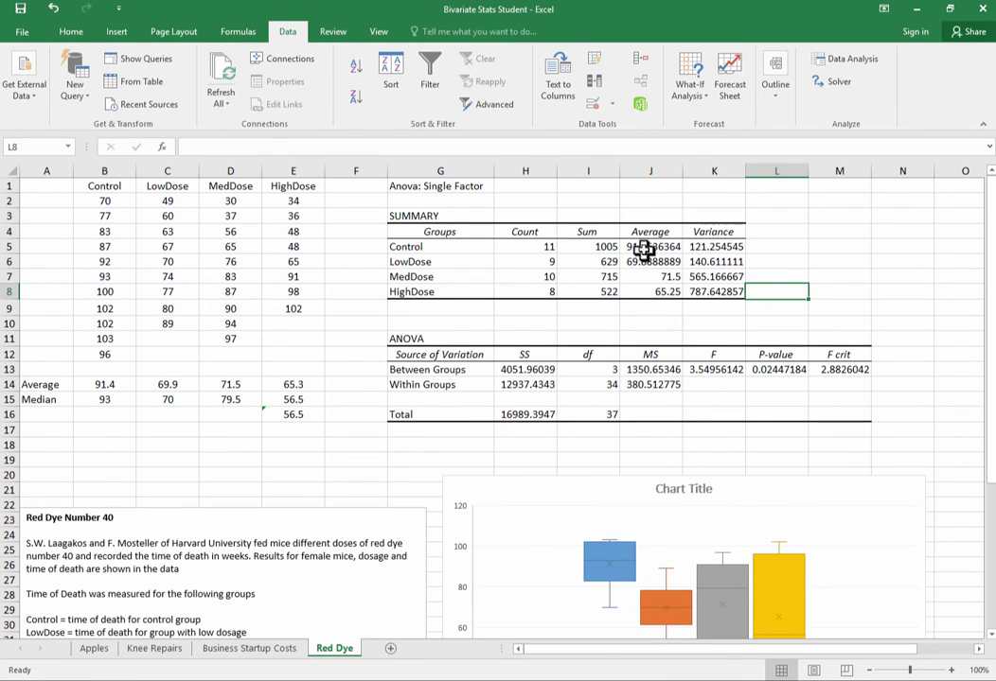
left_click_drag(644, 247, 652, 285)
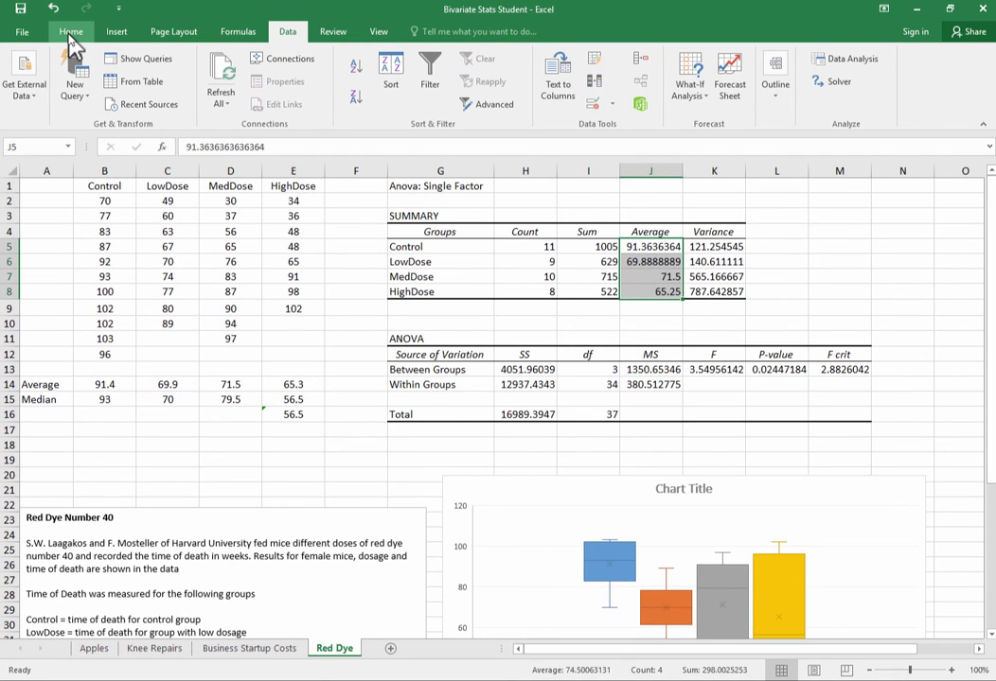
left_click(71, 37)
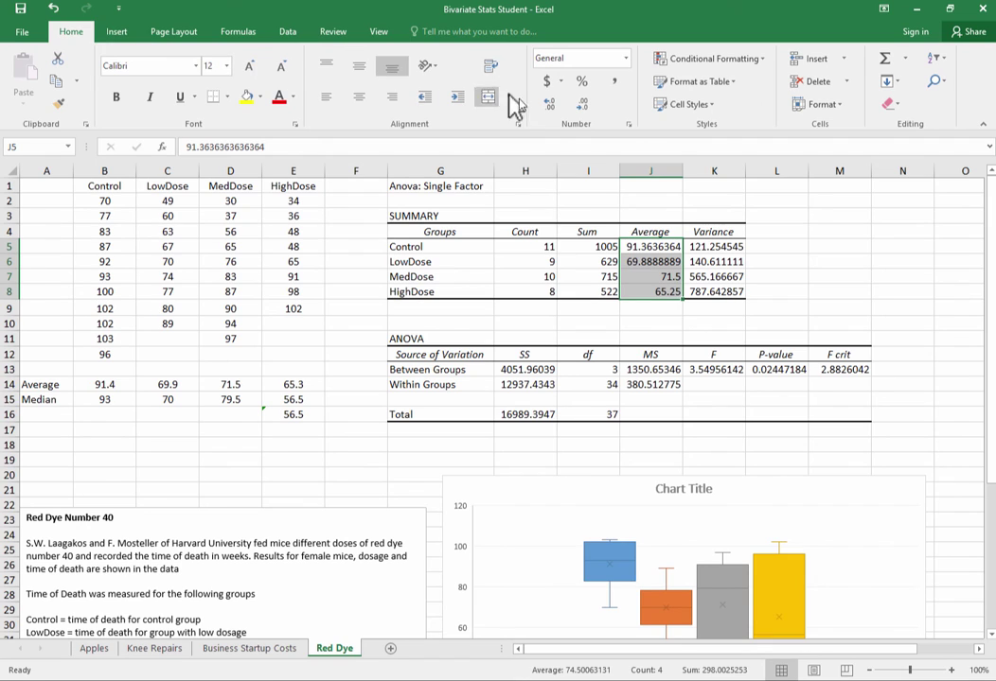
left_click(587, 106)
left_click(586, 106)
left_click(587, 106)
left_click(587, 106)
left_click(587, 106)
left_click(587, 106)
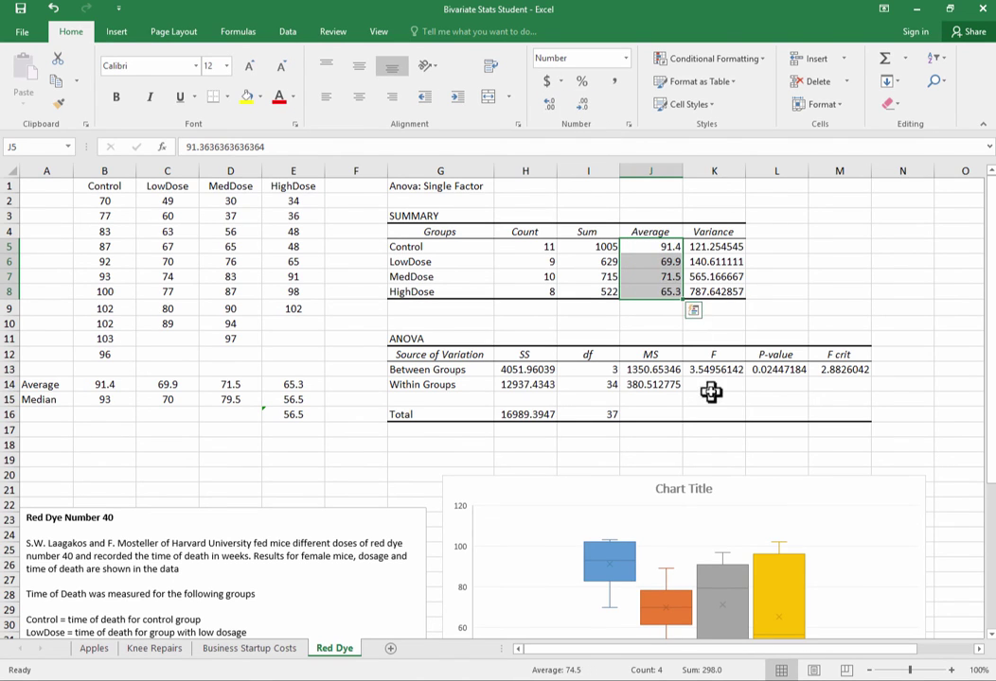
- Reduce the MS, F, P-value and F crit values in J13:M14 to two decimals
left_click_drag(638, 369, 833, 386)
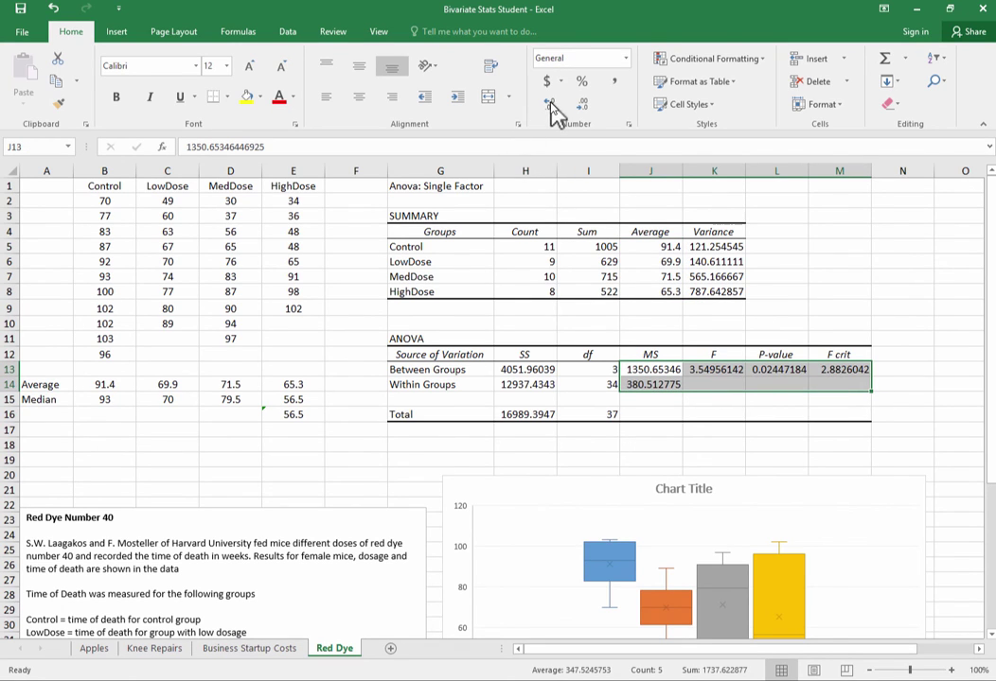
left_click(582, 107)
left_click(583, 107)
left_click(580, 104)
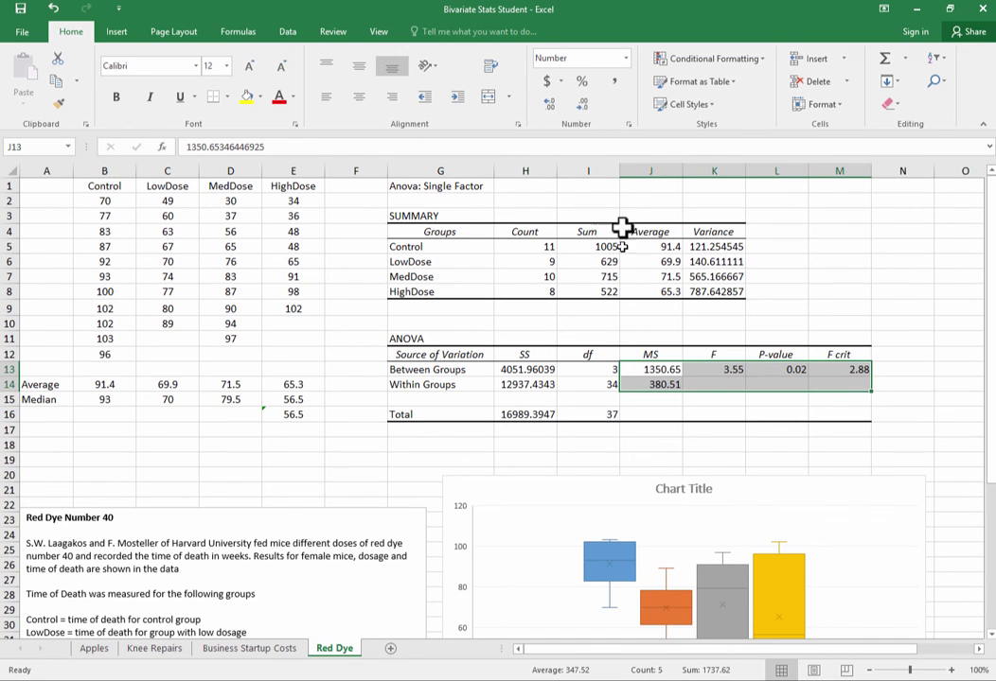
left_click(760, 446)
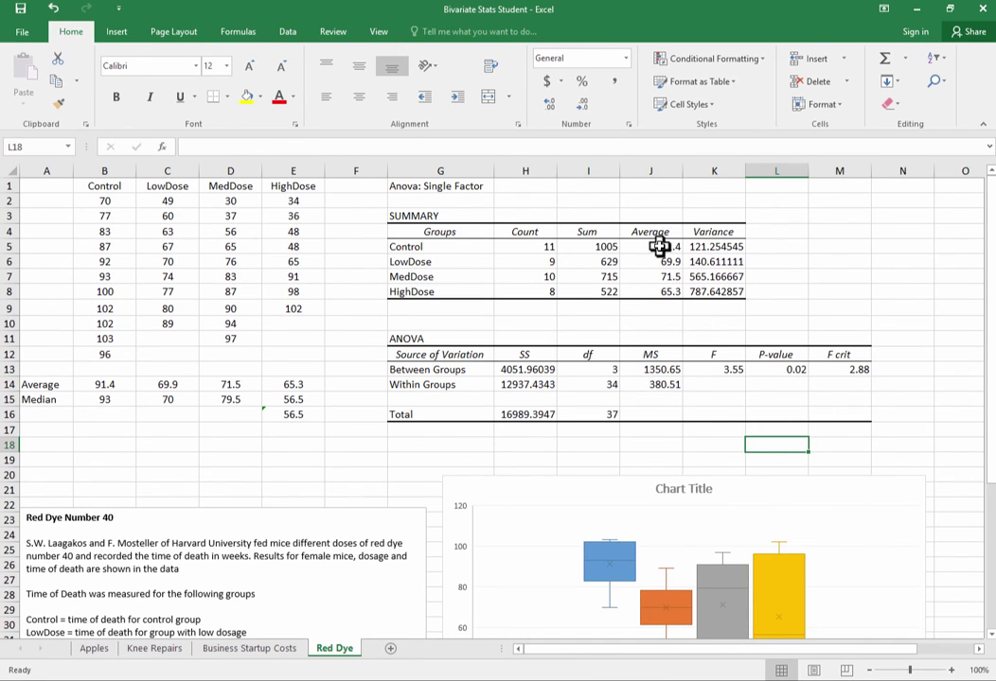
- Move the box-and-whisker chart up to sit just below the ANOVA table's Total row
left_click_drag(659, 246, 659, 292)
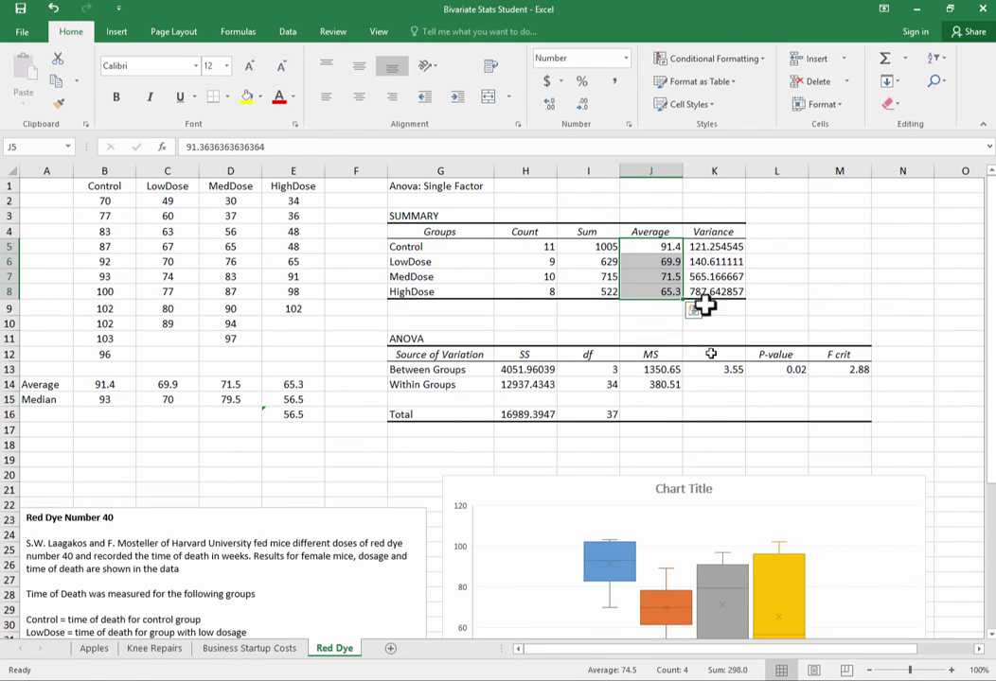
left_click_drag(733, 499, 734, 473)
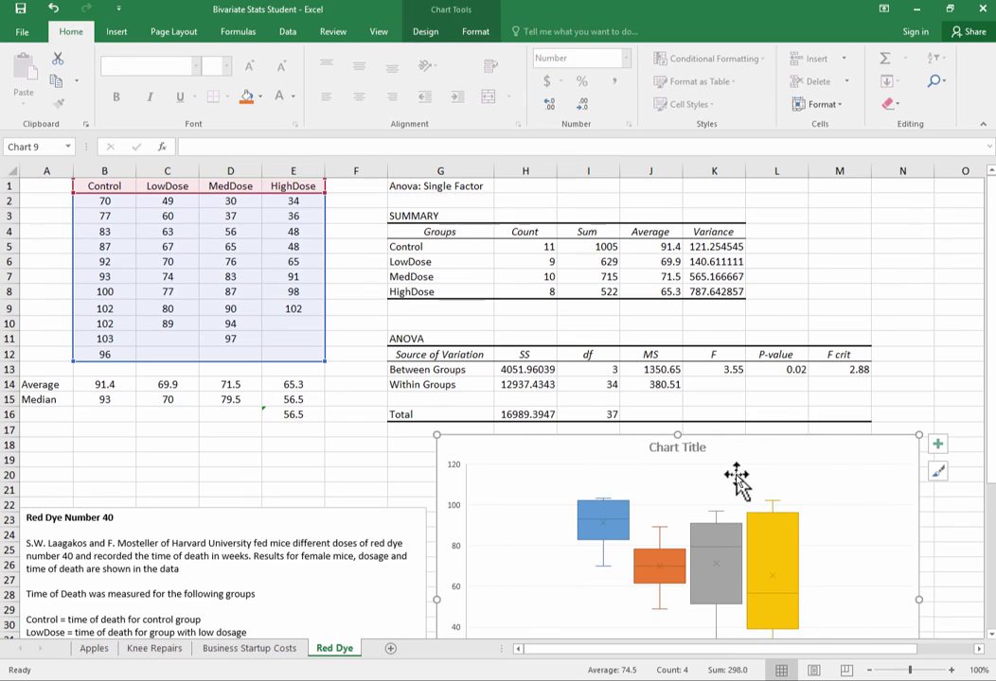